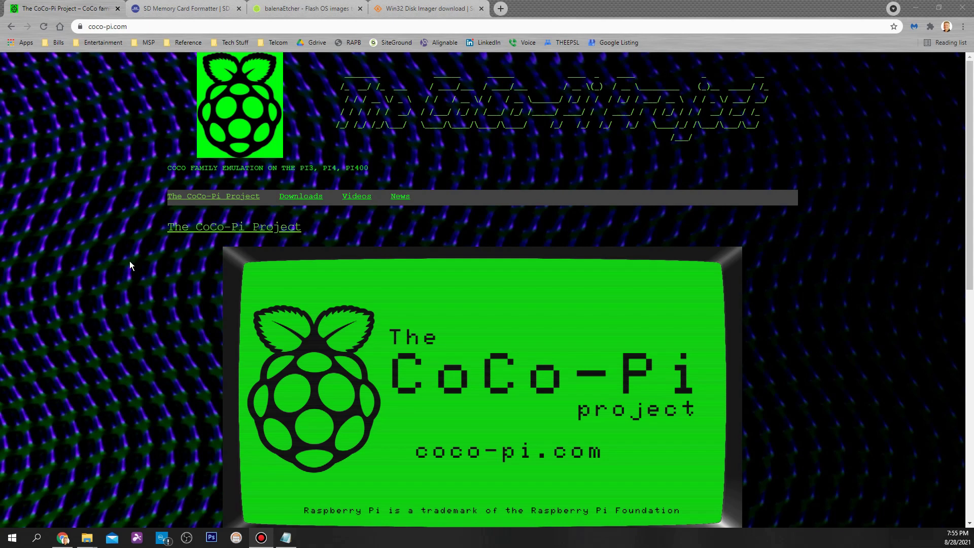
Step: Select the coco-pi.com web address in Chrome's address bar
click(147, 29)
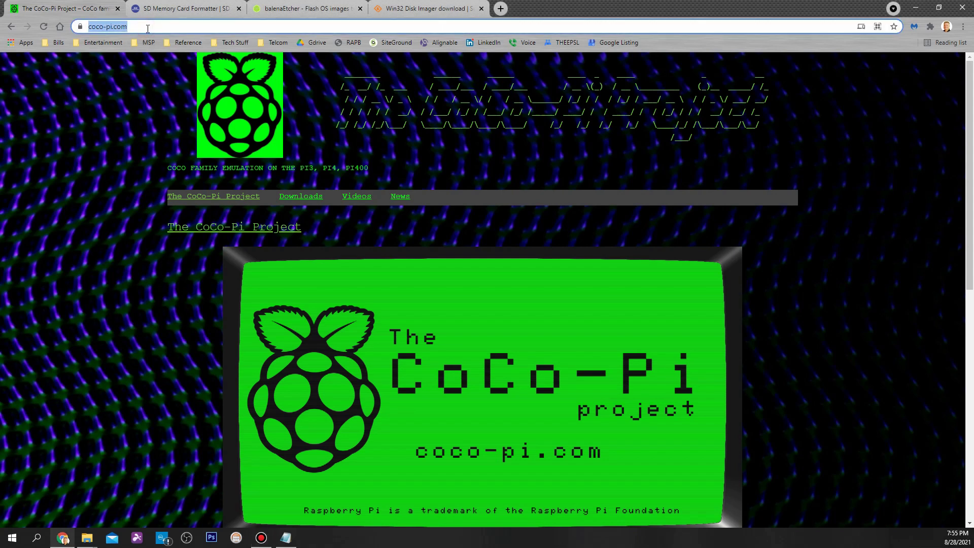
Step: Go to the CoCo-Pi Downloads page, download the community image zip, and minimize Chrome
click(294, 197)
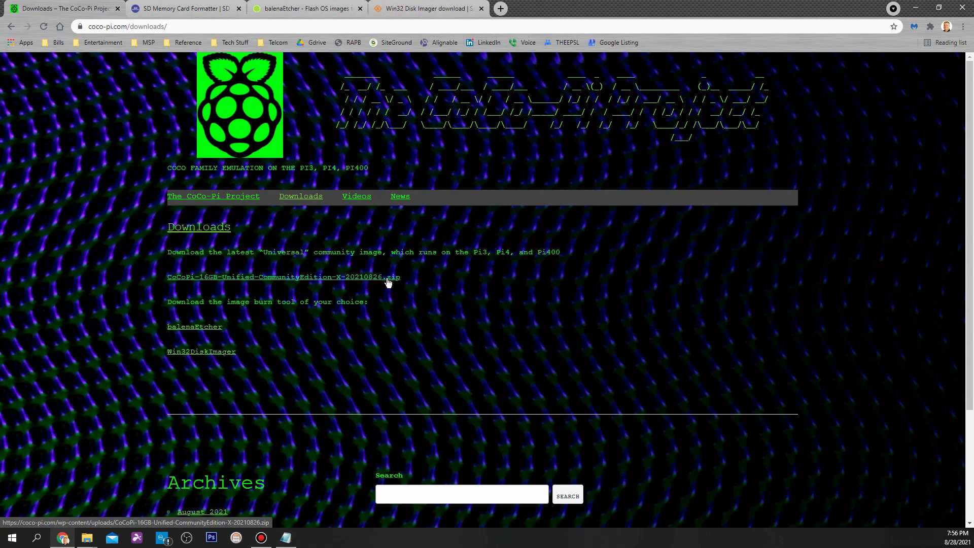
click(258, 279)
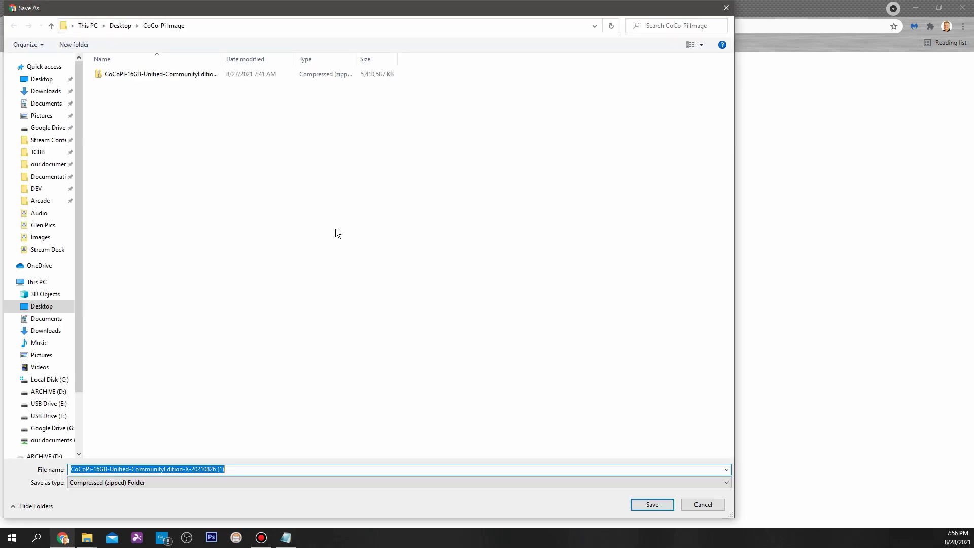
key(Return)
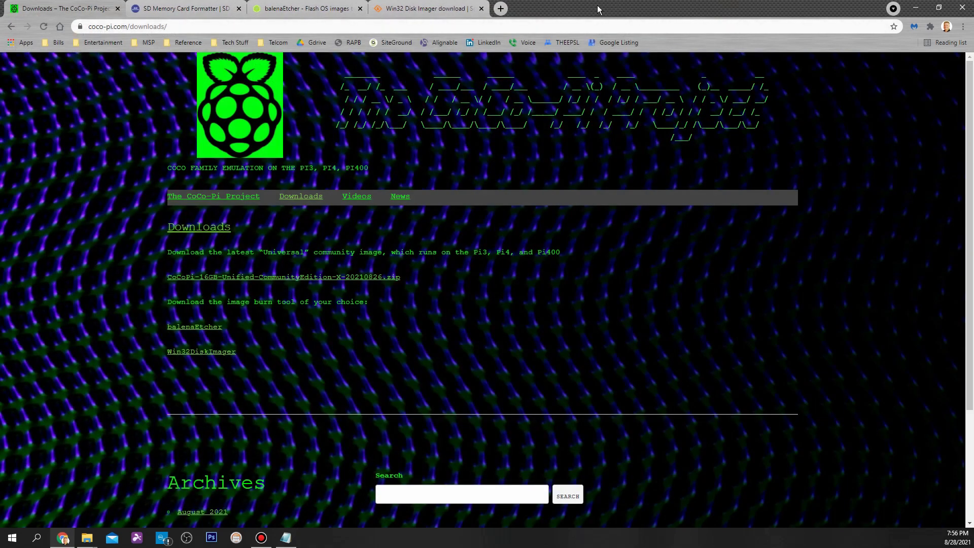
click(915, 7)
Step: Check the zip's actions menu and select the extracted image file, leaving its name unchanged
click(235, 73)
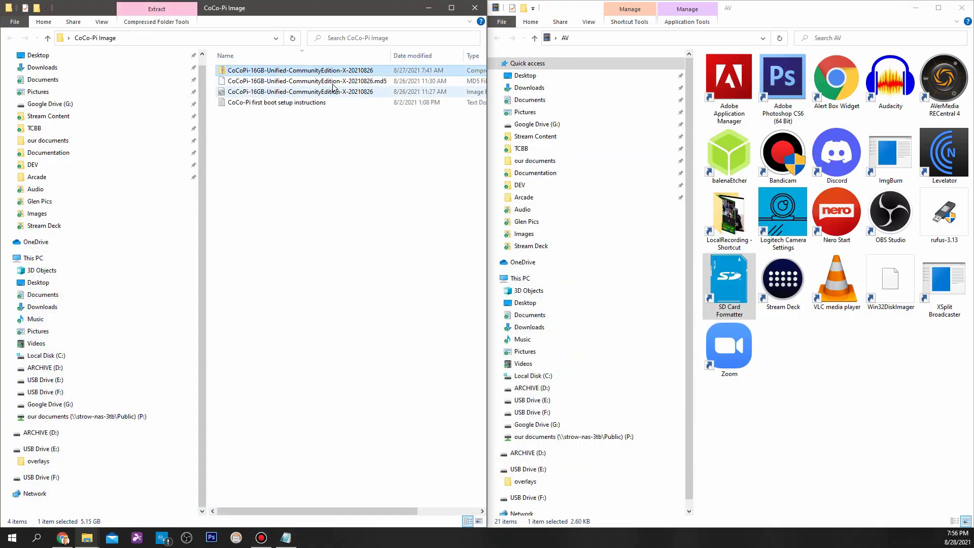
right_click(277, 70)
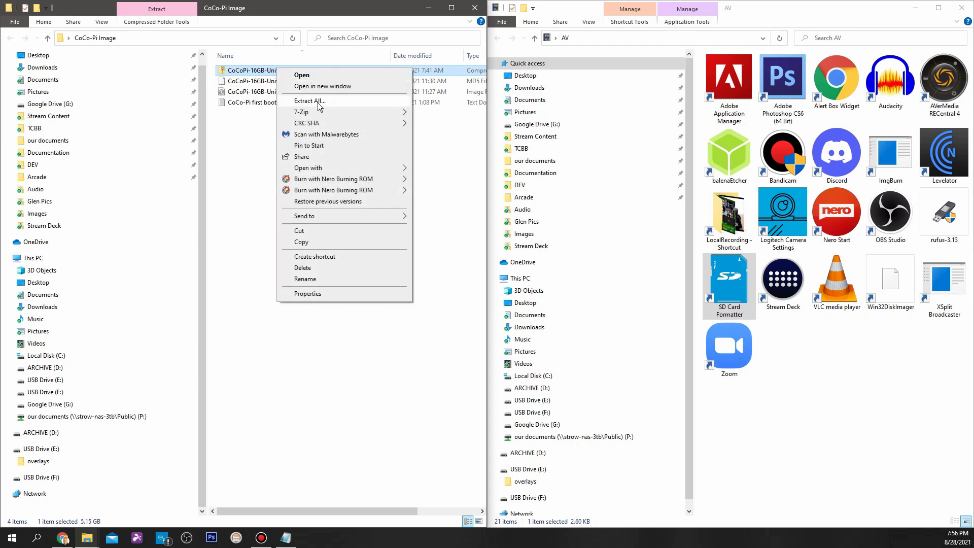
click(229, 147)
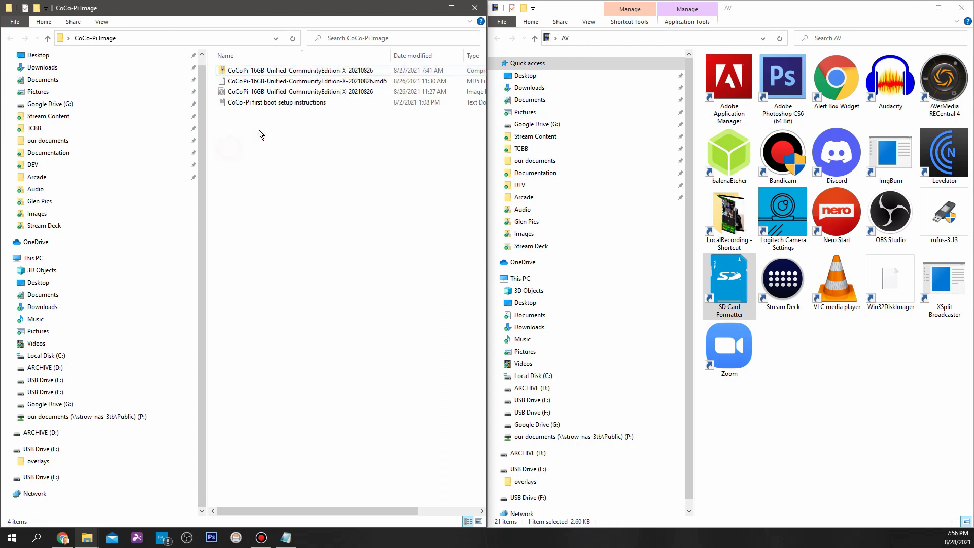
click(288, 84)
click(283, 92)
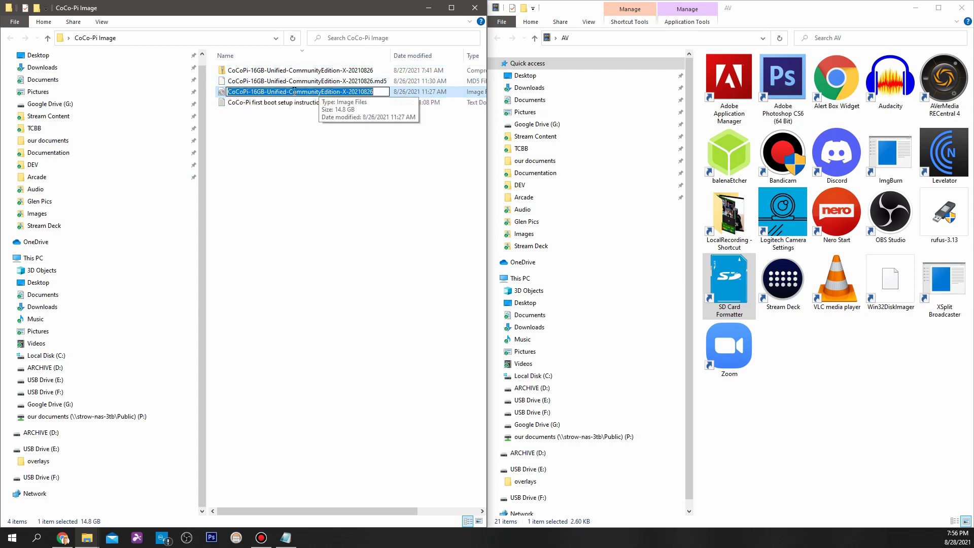
click(308, 92)
key(Escape)
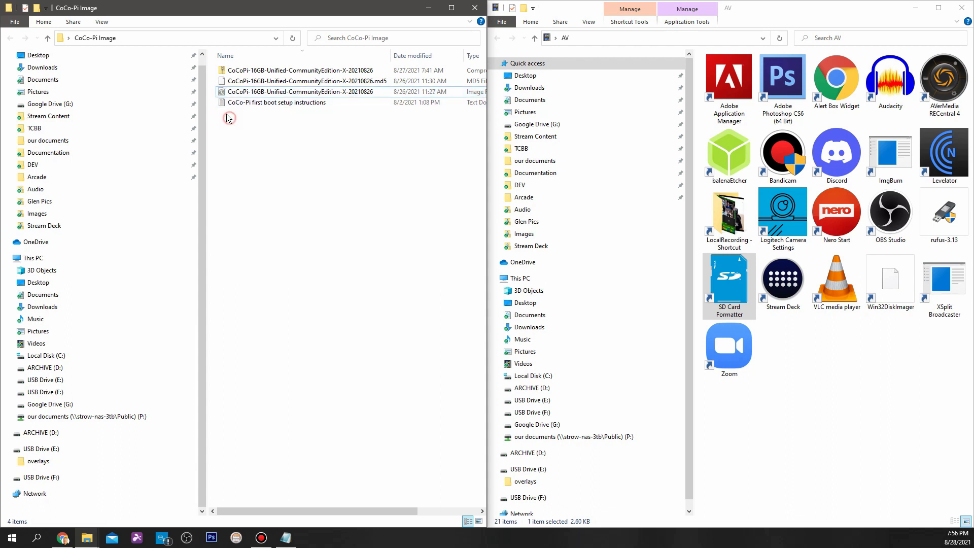
Step: Select the md5 checksum file, then open the first boot setup instructions in Notepad
click(226, 82)
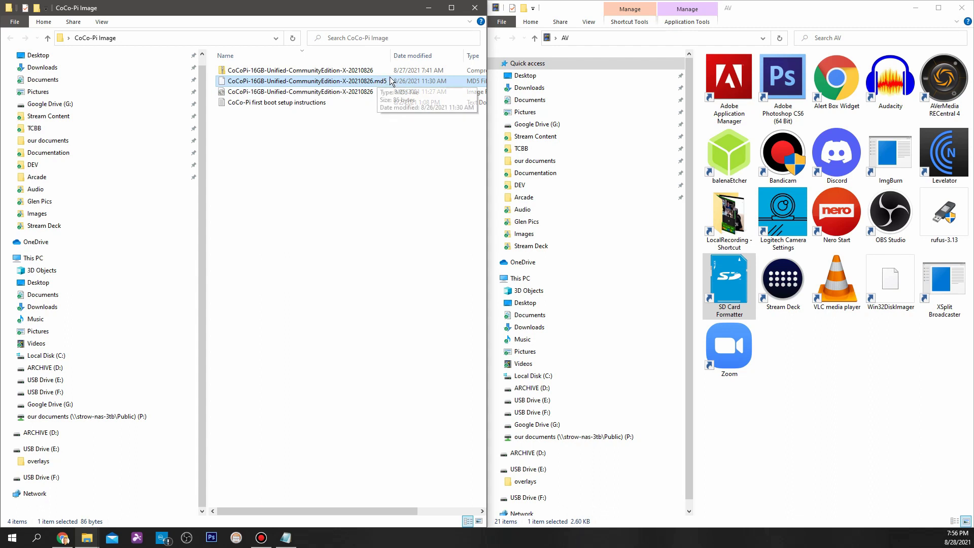
click(287, 103)
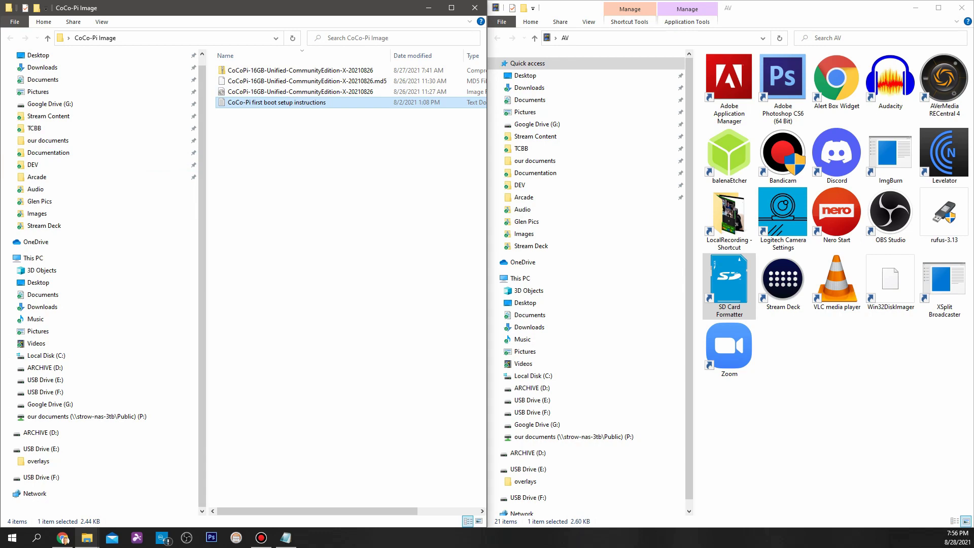
key(Return)
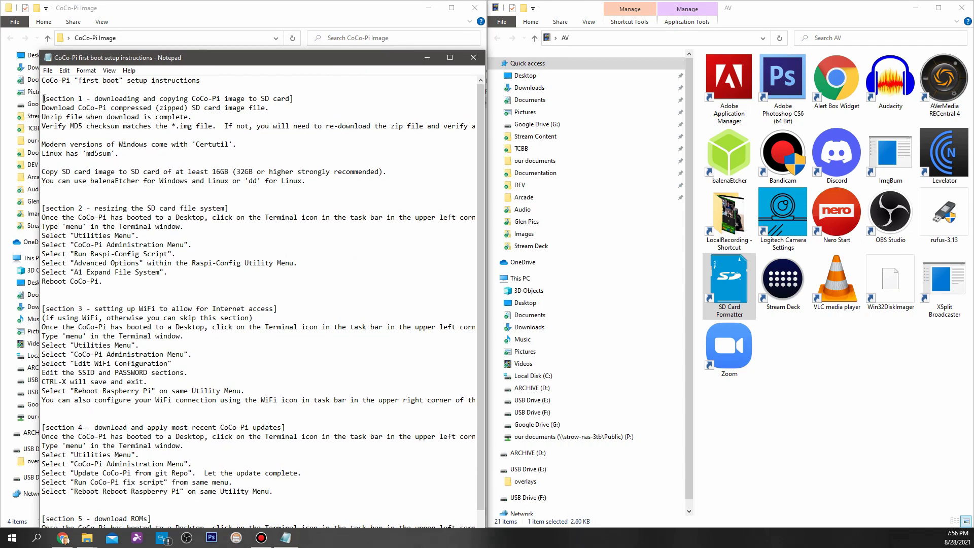
drag(44, 99, 469, 180)
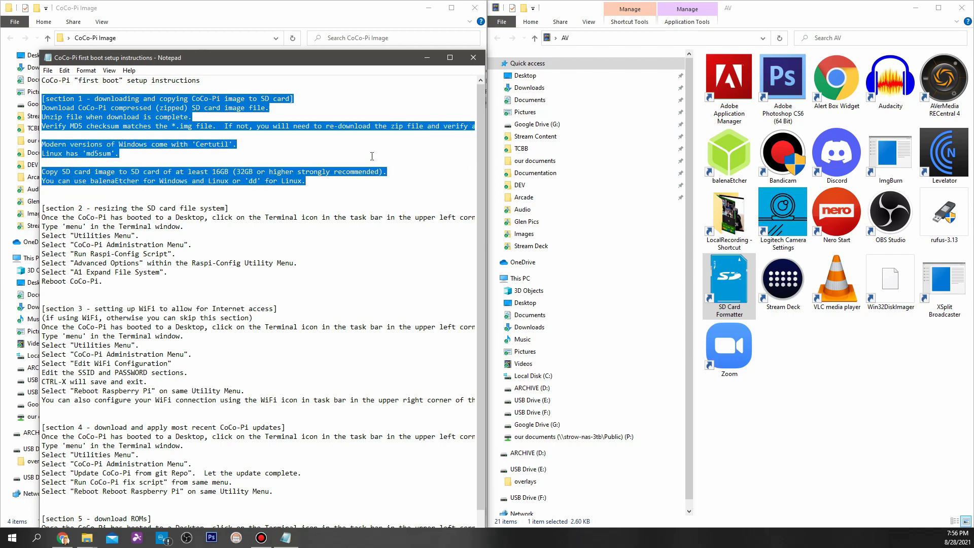
key(alt+F4)
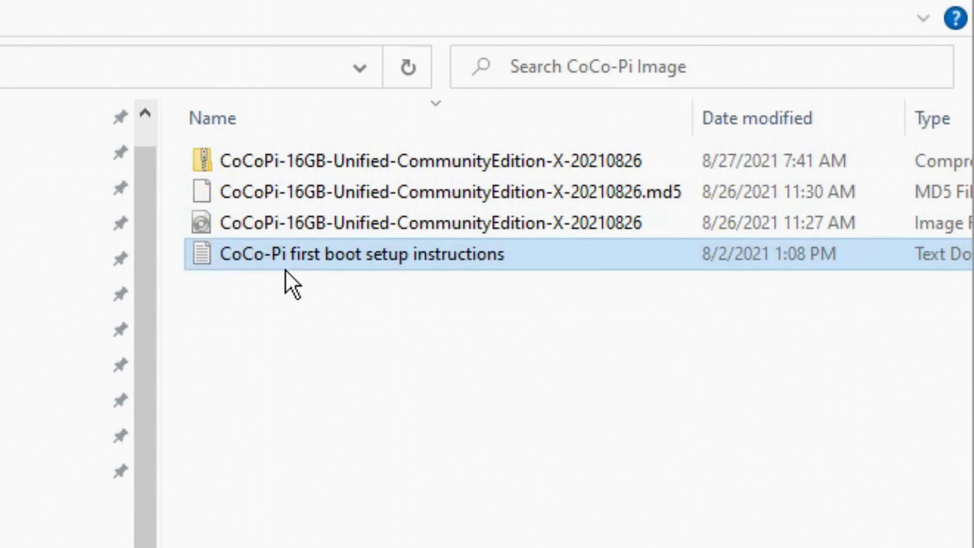
Step: Select the extracted image file and open SD Card Formatter's card list showing E:\
click(282, 224)
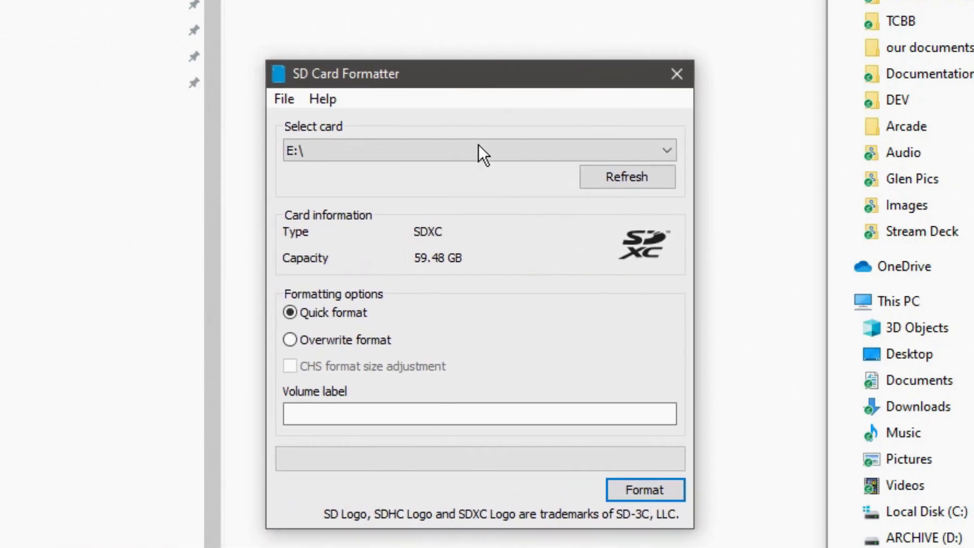
click(434, 154)
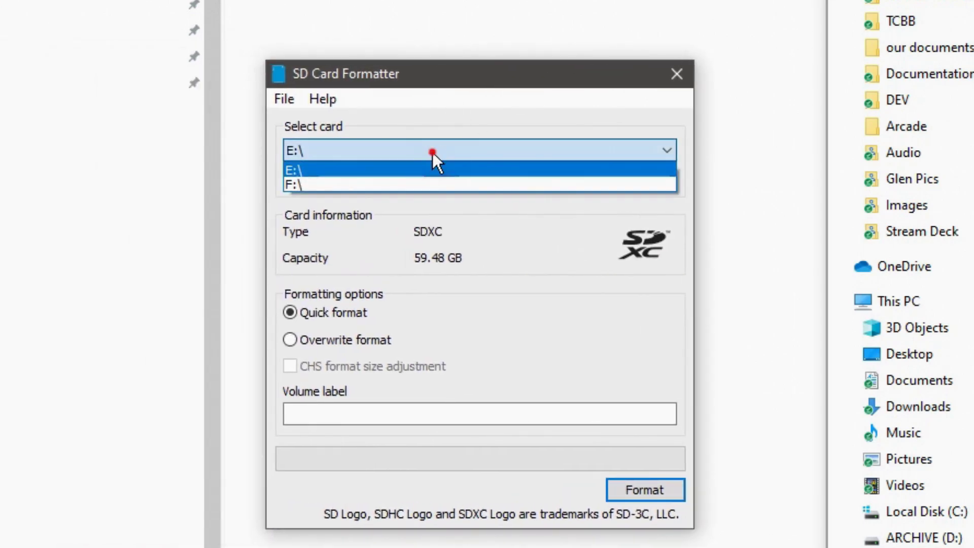
Step: Quick-format the E:\ SD card, confirm erasing its data, then close SD Card Formatter
click(432, 152)
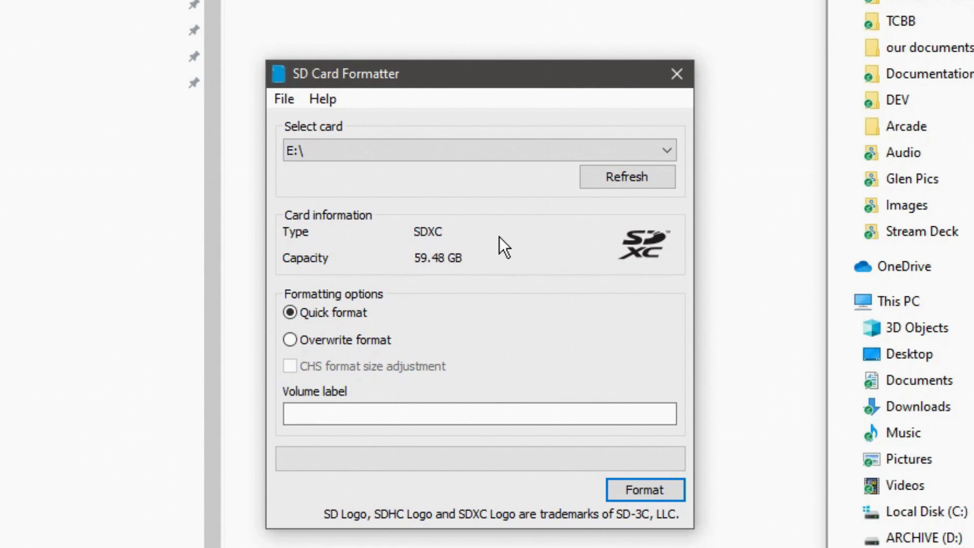
click(639, 489)
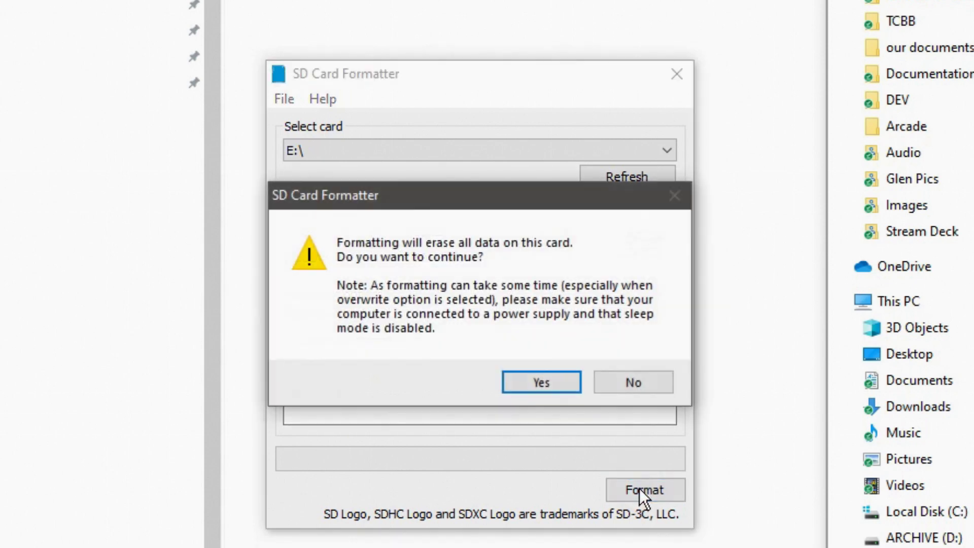
click(528, 376)
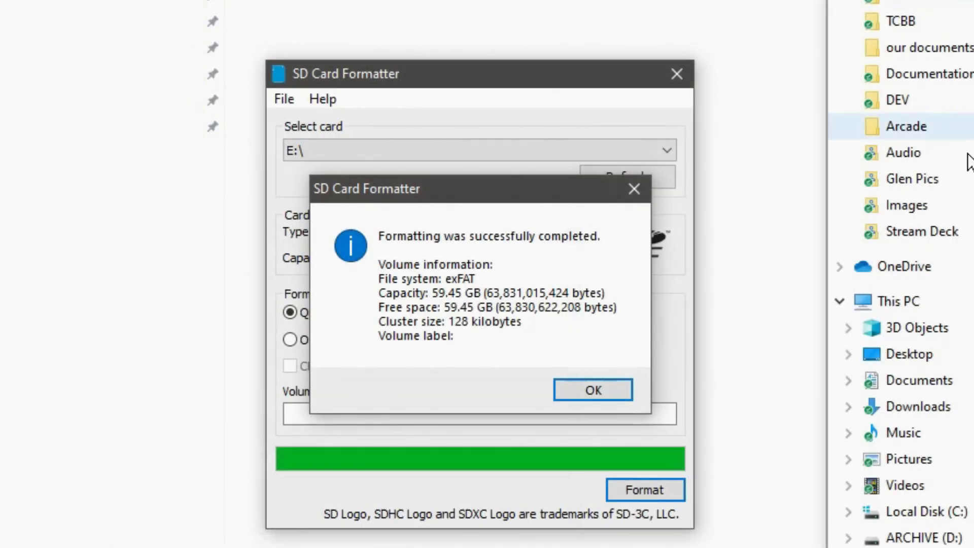
click(605, 382)
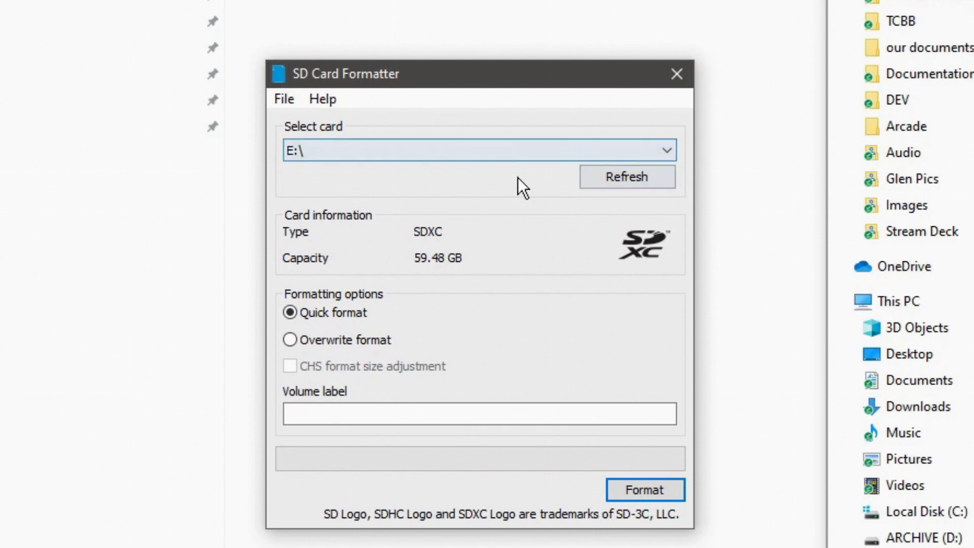
click(677, 71)
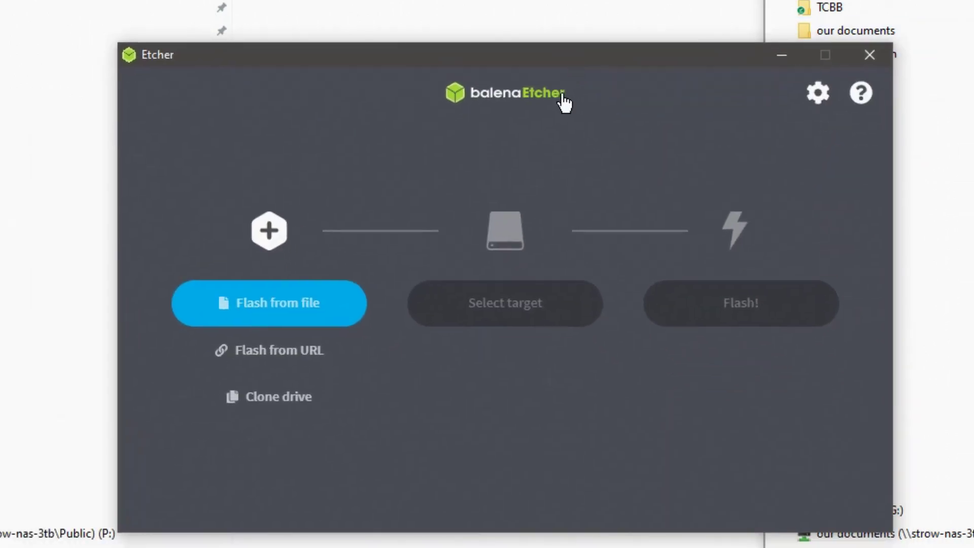
Step: Start choosing an image file to flash in balenaEtcher
click(268, 305)
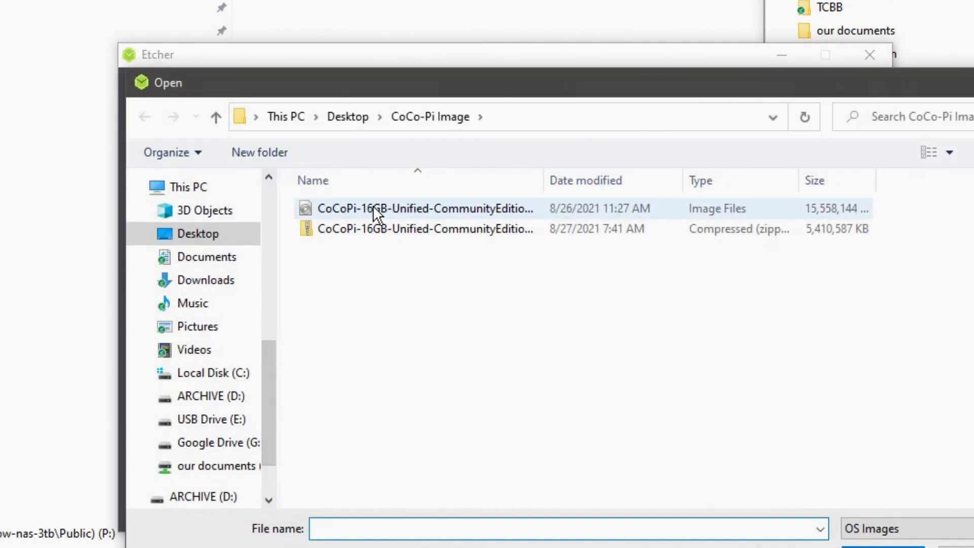
Step: Load the CoCoPi-16GB image from Desktop > CoCo-Pi Image as the flash source
click(345, 119)
click(377, 226)
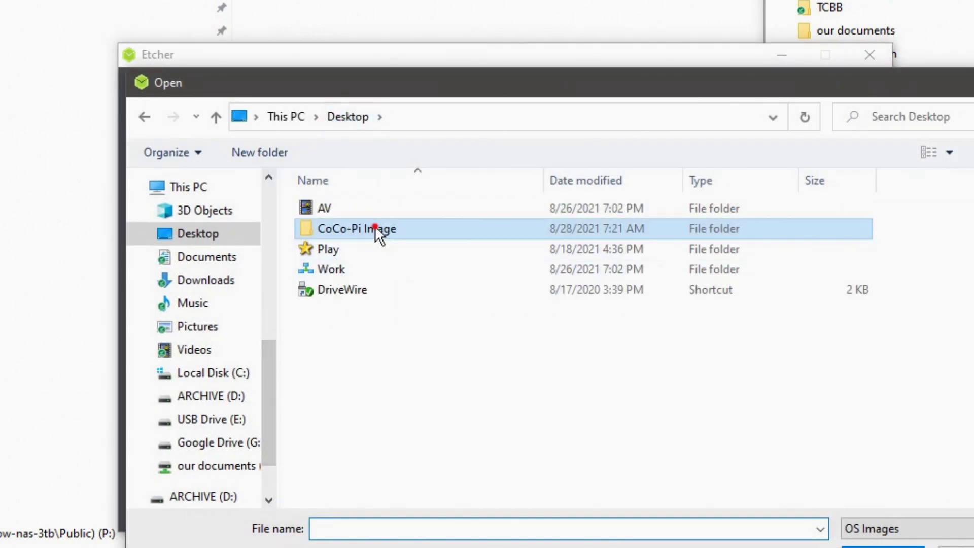
double_click(375, 224)
click(375, 224)
click(357, 207)
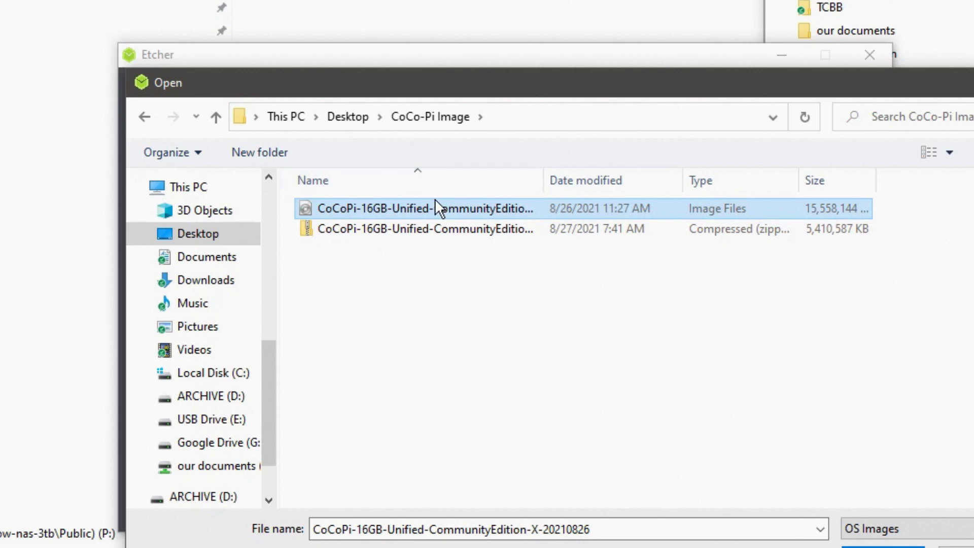
click(882, 546)
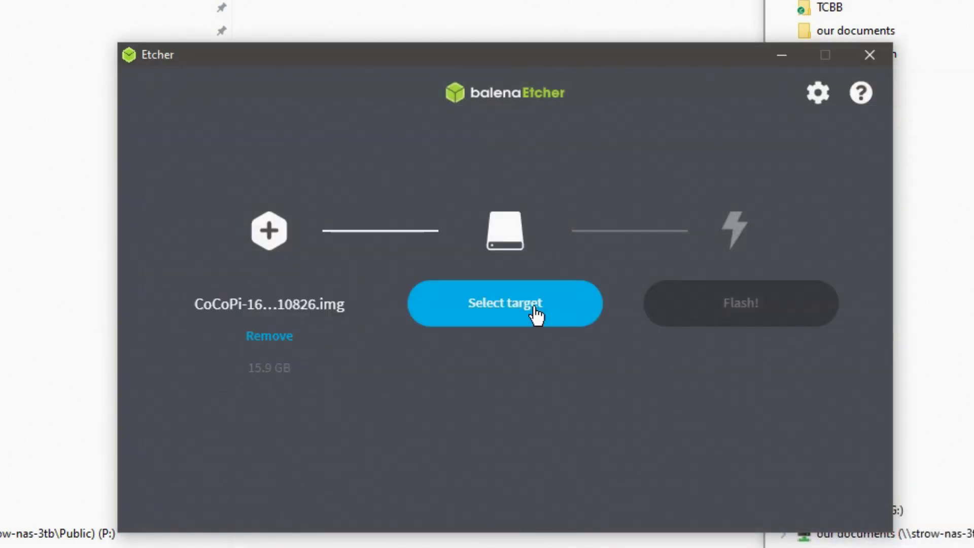
Step: Set the 63.9 GB TS-RDF5 SD card as target and start flashing
click(496, 303)
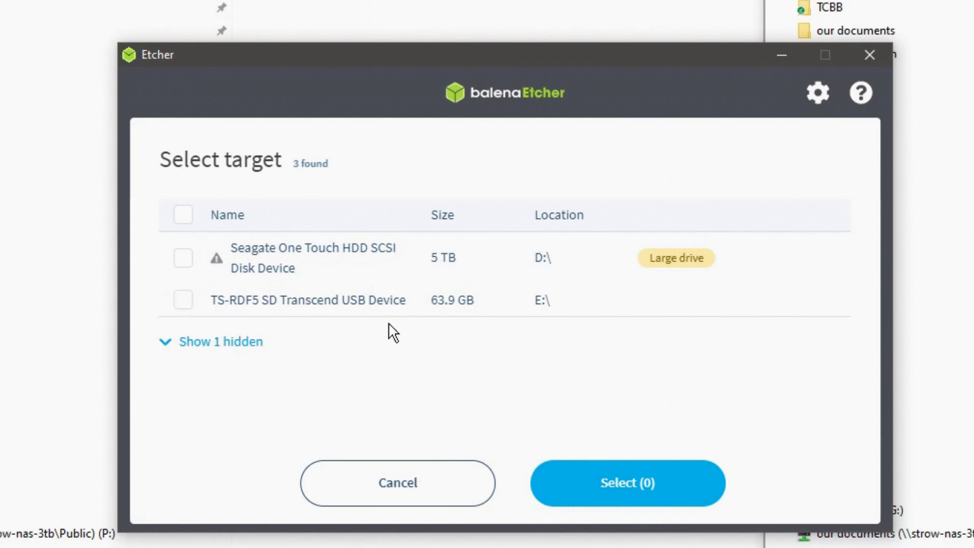
click(183, 304)
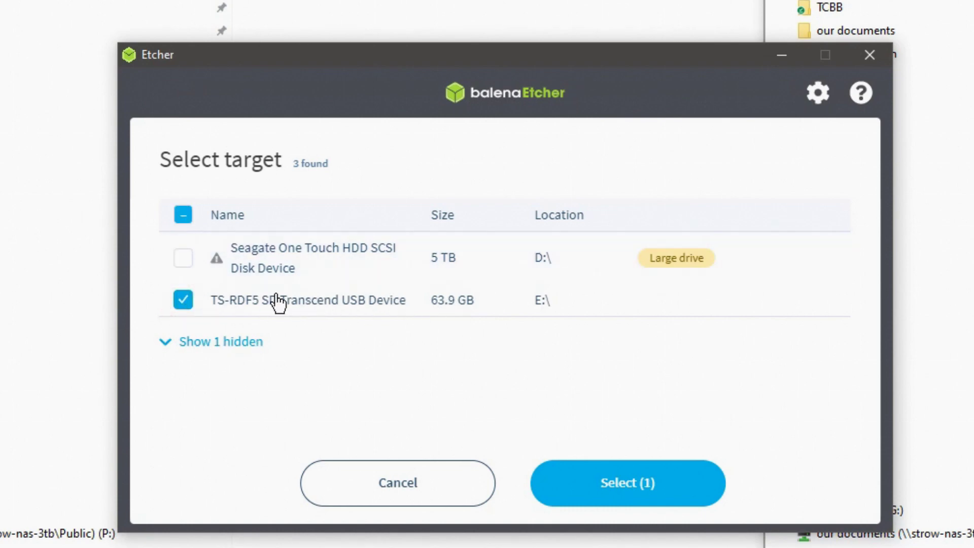
click(634, 479)
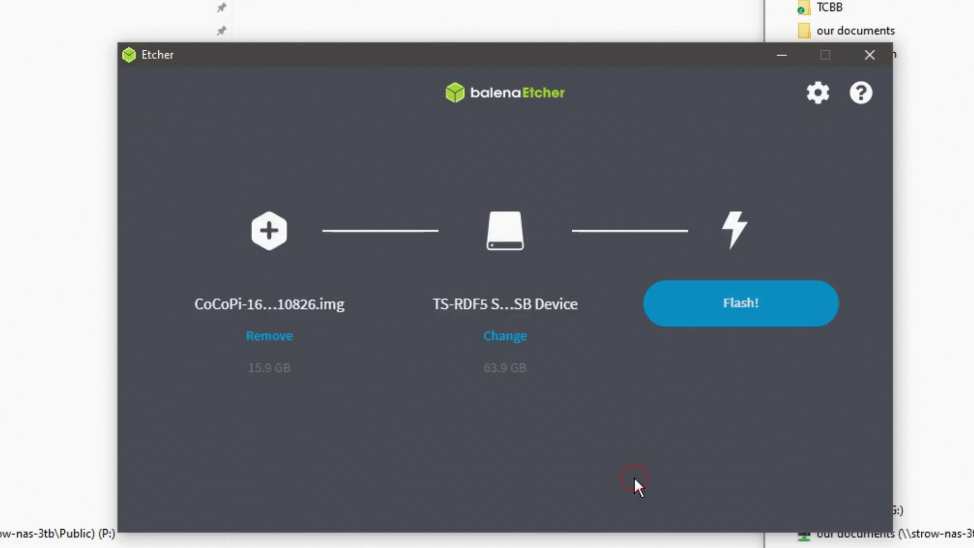
click(748, 315)
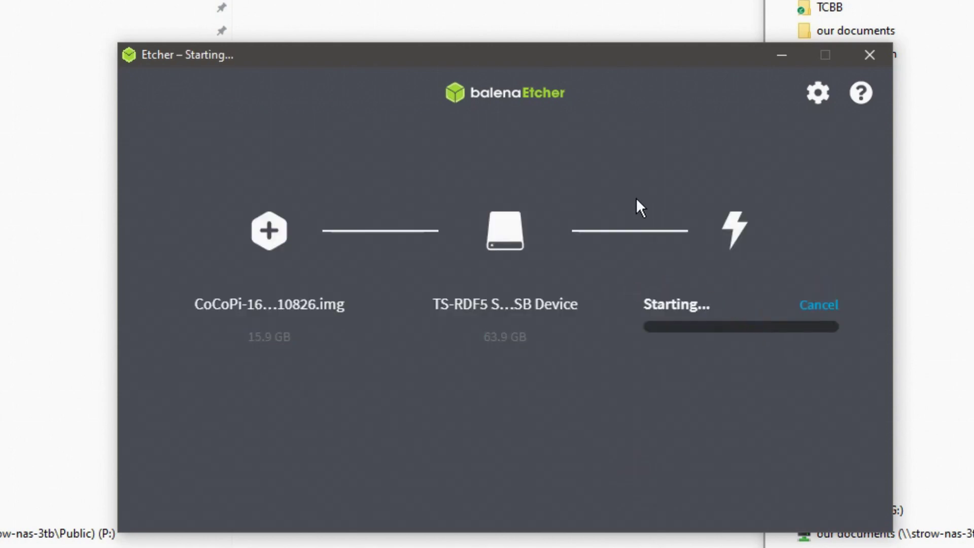